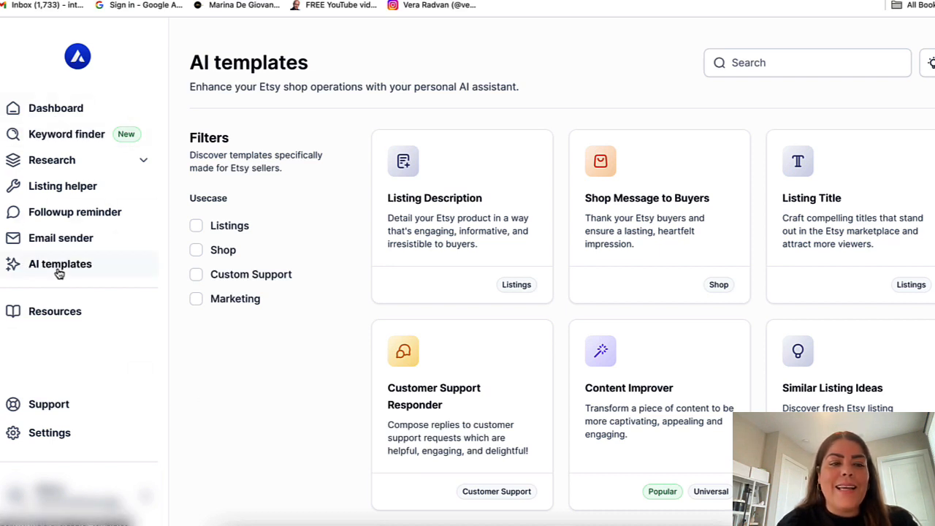
# Open the Shop FAQ template from the AI templates collection.
pyautogui.scroll(-4, 520, 257)
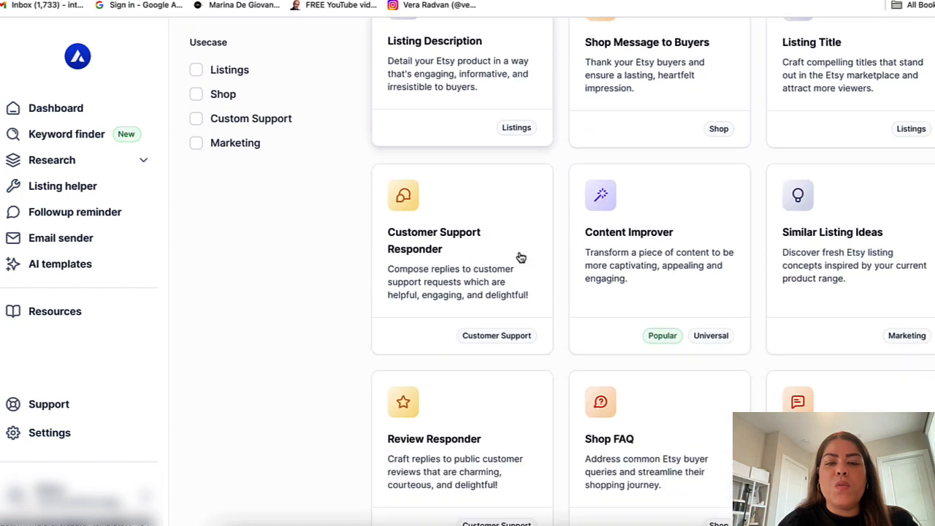
pyautogui.scroll(-1, 520, 256)
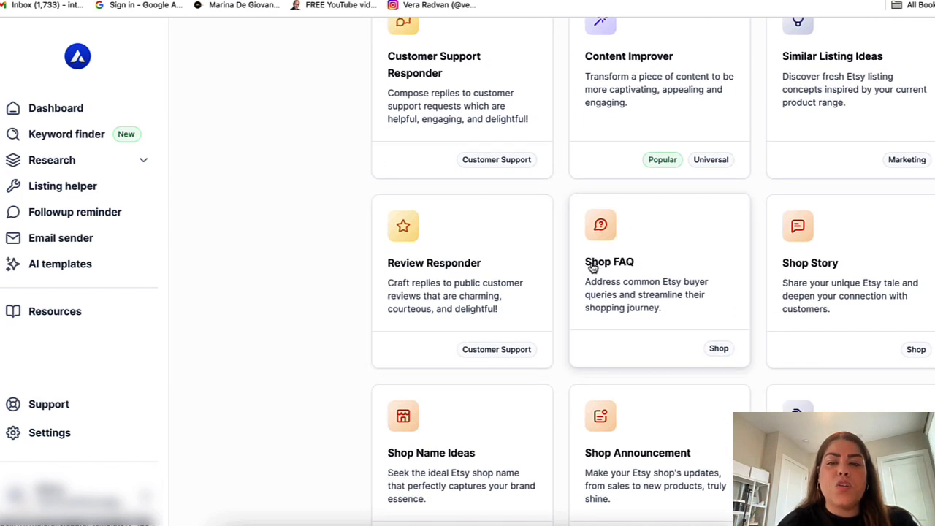
pyautogui.click(627, 269)
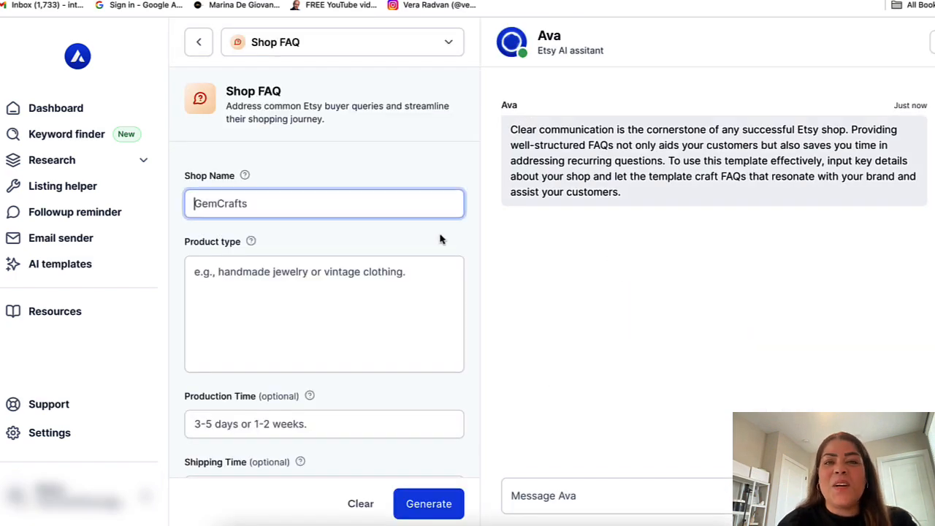
# Look over the Shop FAQ form's fields, from the shop name to the additional information and advanced options.
pyautogui.scroll(-5, 431, 249)
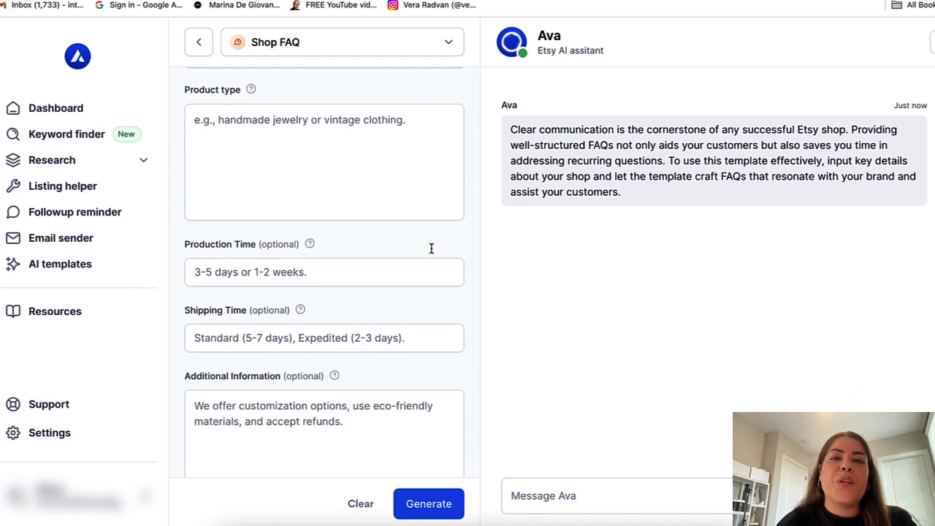
pyautogui.scroll(4, 431, 252)
pyautogui.scroll(-9, 385, 217)
pyautogui.scroll(6, 386, 222)
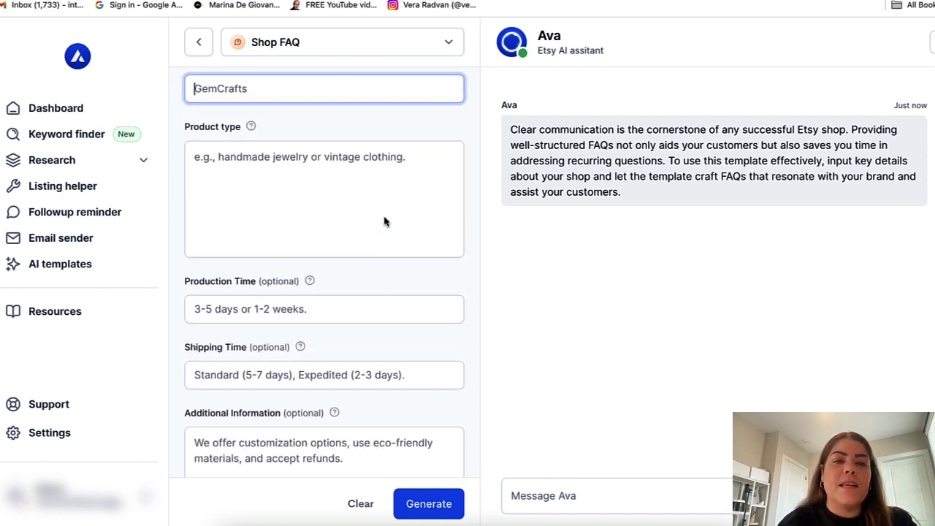
pyautogui.scroll(3, 386, 222)
pyautogui.scroll(-4, 353, 270)
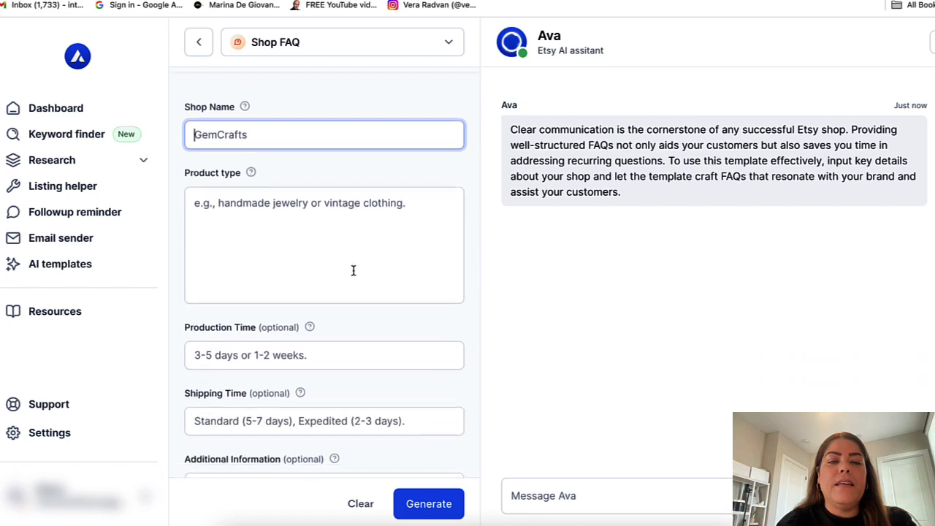
pyautogui.scroll(4, 353, 270)
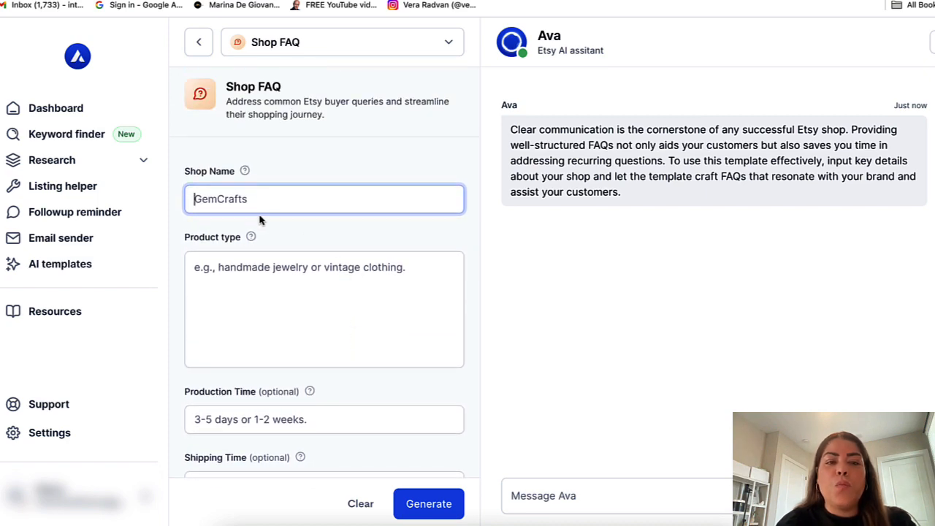
pyautogui.scroll(-8, 292, 339)
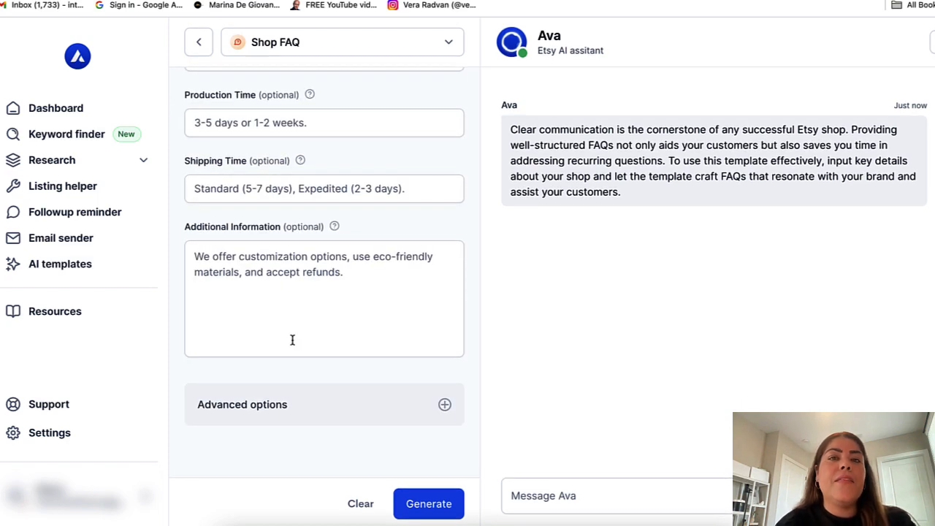
pyautogui.scroll(2, 292, 340)
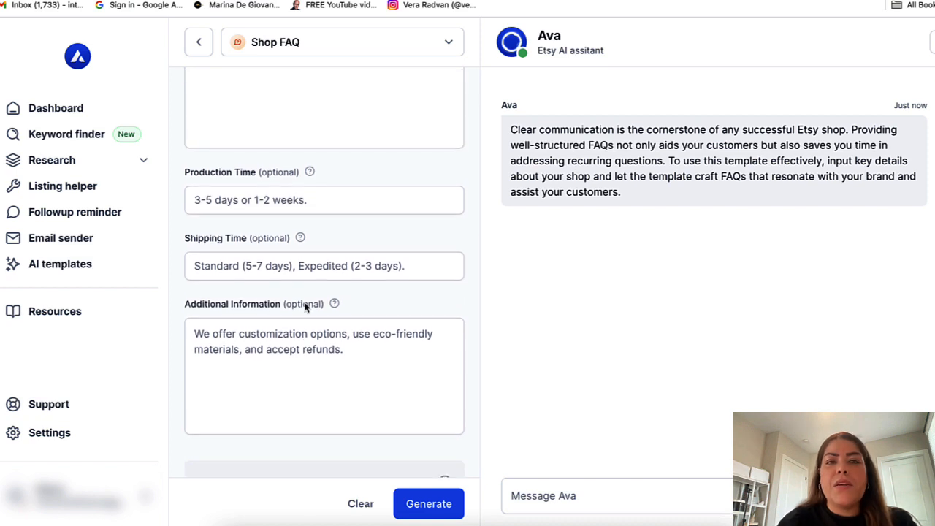
pyautogui.scroll(2, 302, 307)
pyautogui.scroll(2, 303, 302)
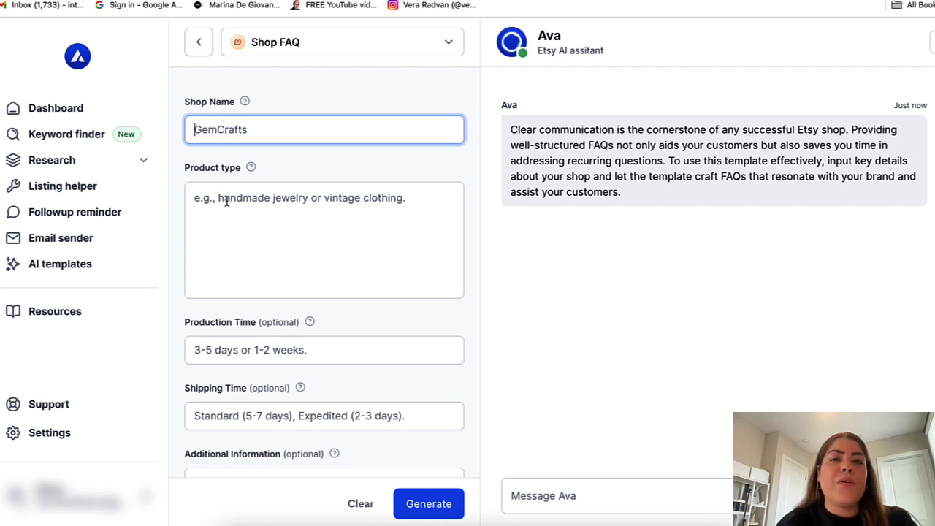
# Enter TumblerWorld as the shop name.
pyautogui.hotkey('ctrl', 'a')
pyautogui.write('T')
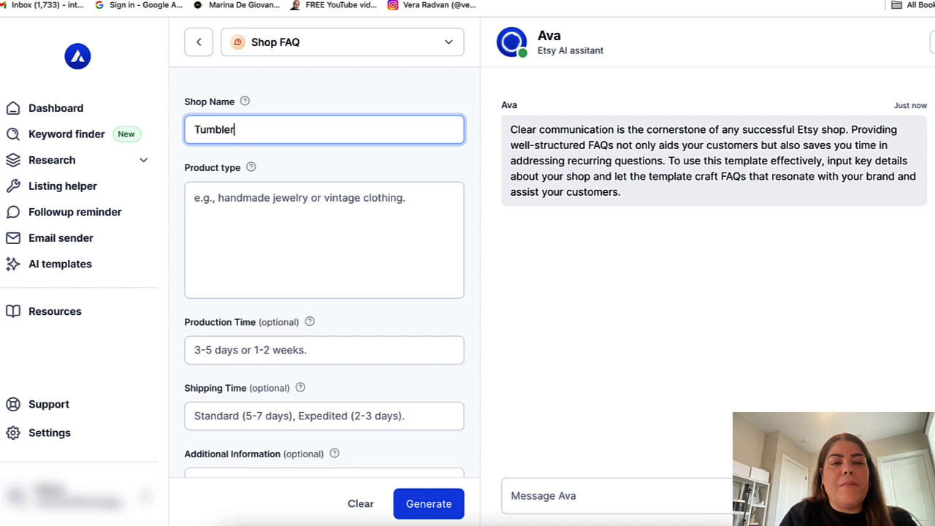
pyautogui.write('umblerWorld')
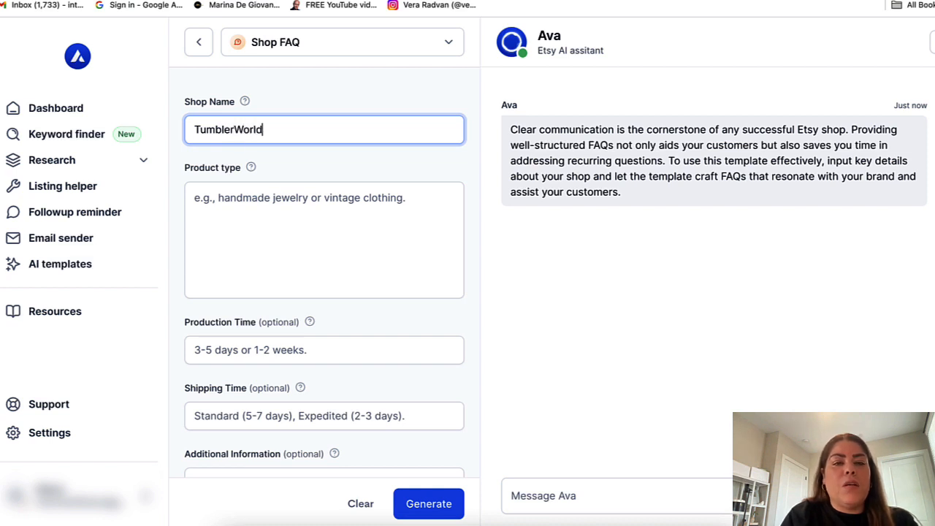
# Describe the product type as "I make handmade tumblers that are personalized and customized.".
pyautogui.click(244, 197)
pyautogui.write('I h')
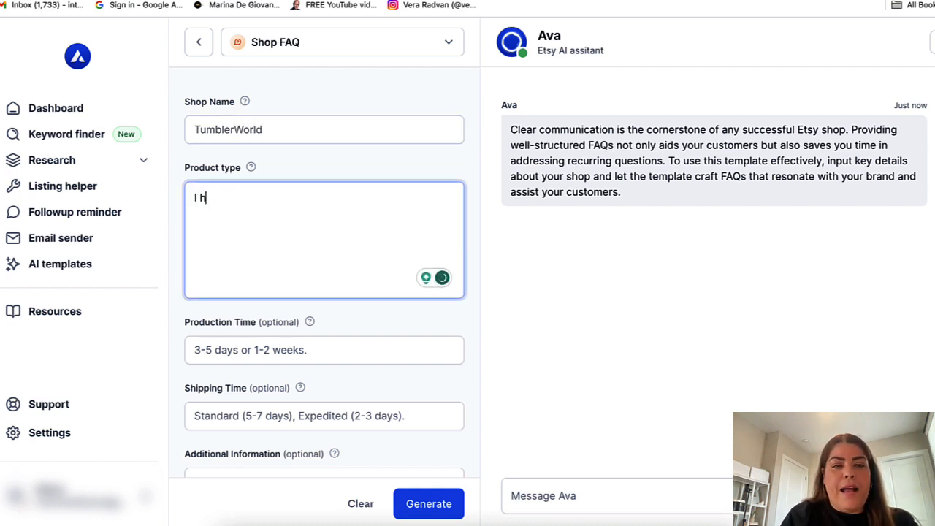
pyautogui.write(' make hadnad')
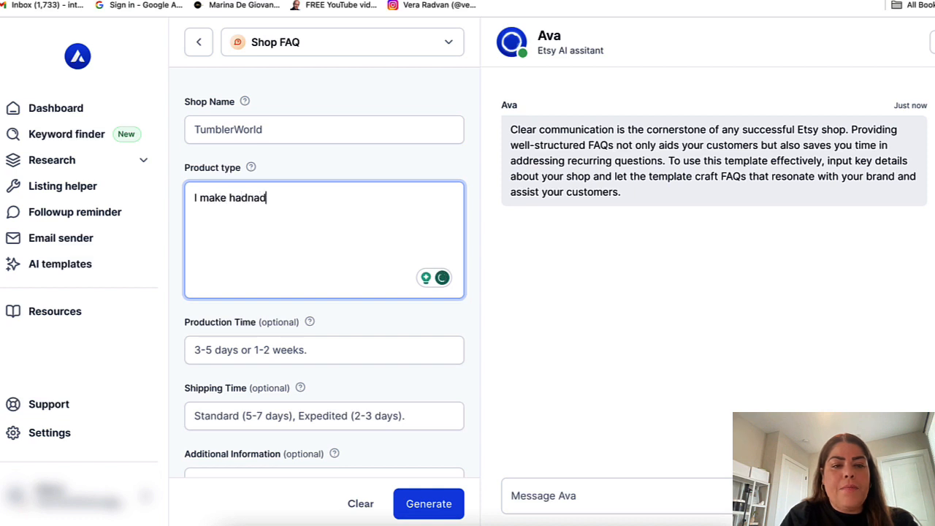
pyautogui.write('amd')
pyautogui.press('BackSpace')
pyautogui.press('BackSpace')
pyautogui.press('BackSpace')
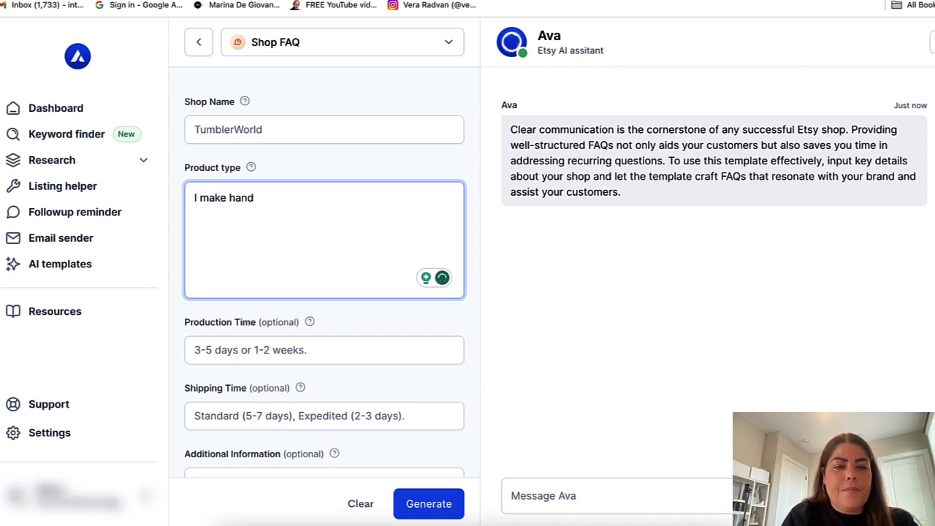
pyautogui.write('mad')
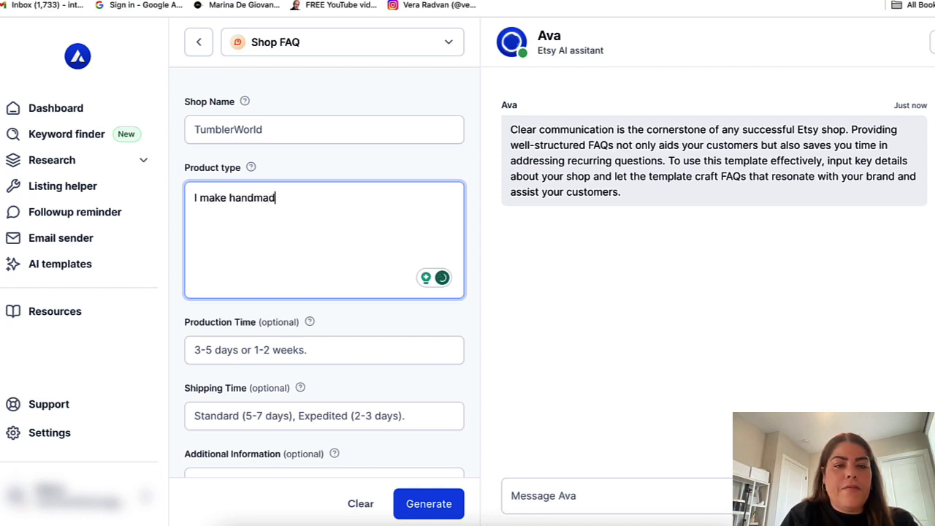
pyautogui.write('e tu')
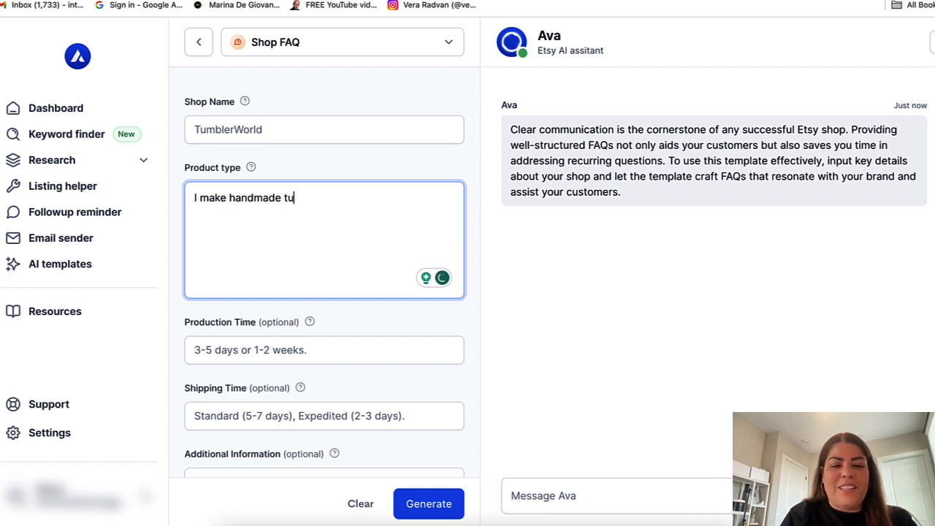
pyautogui.write('mbler')
pyautogui.press('BackSpace')
pyautogui.press('BackSpace')
pyautogui.write('lers ')
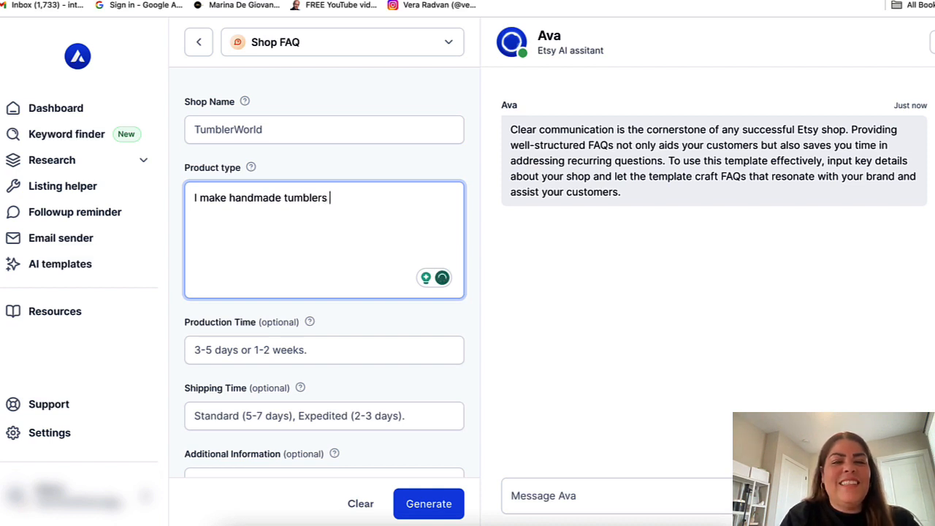
pyautogui.write('that are persin')
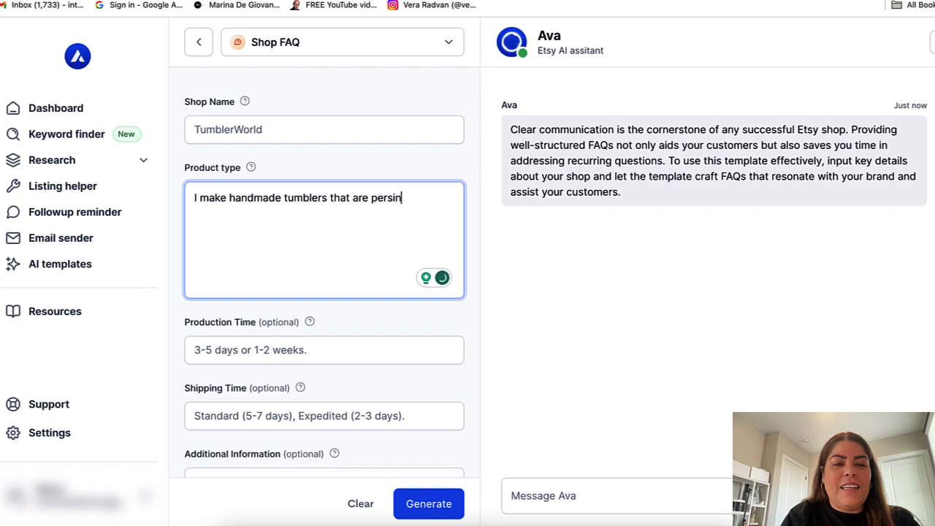
pyautogui.press('BackSpace')
pyautogui.press('BackSpace')
pyautogui.write('onaliz')
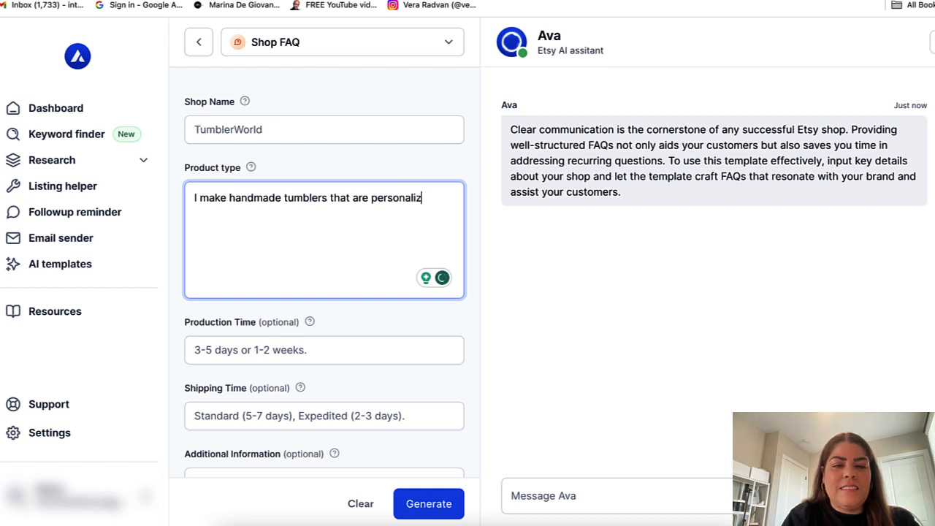
pyautogui.write('ed and cus')
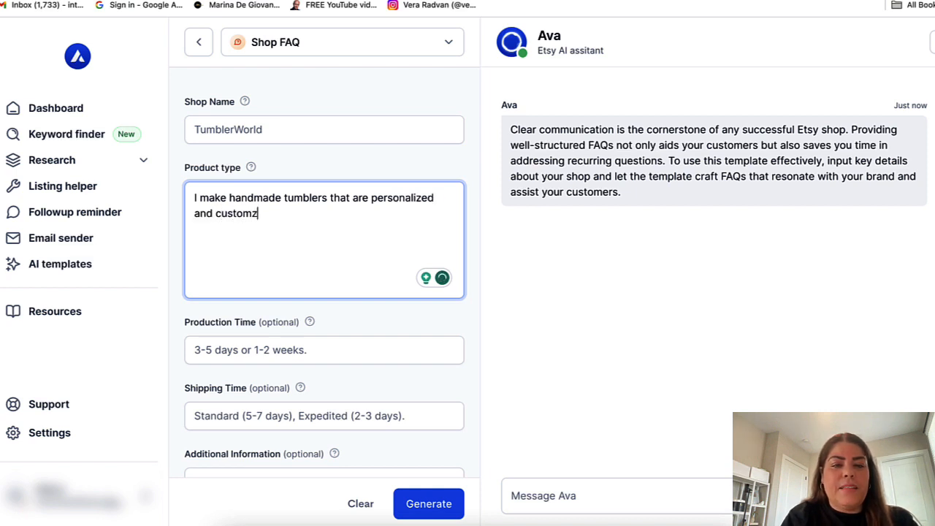
pyautogui.write('tomized.')
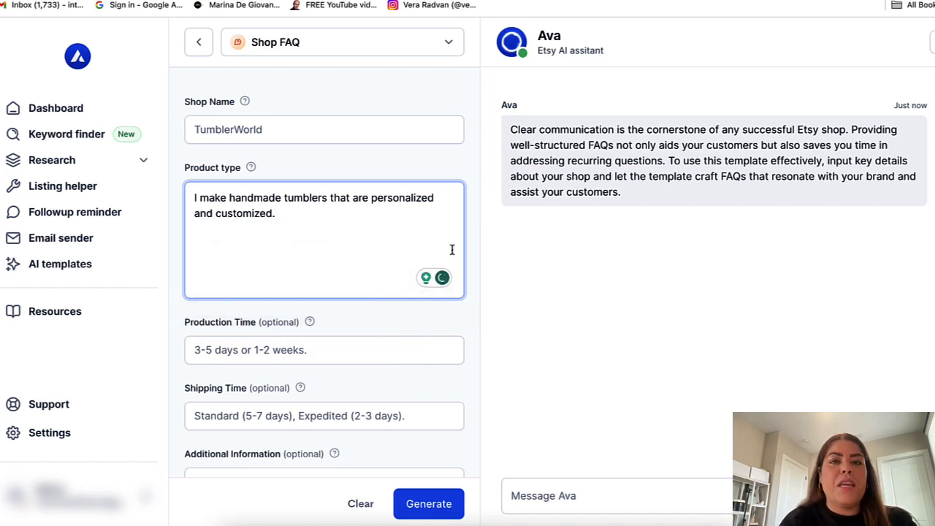
# Set the production time to "3 days".
pyautogui.scroll(-1, 386, 255)
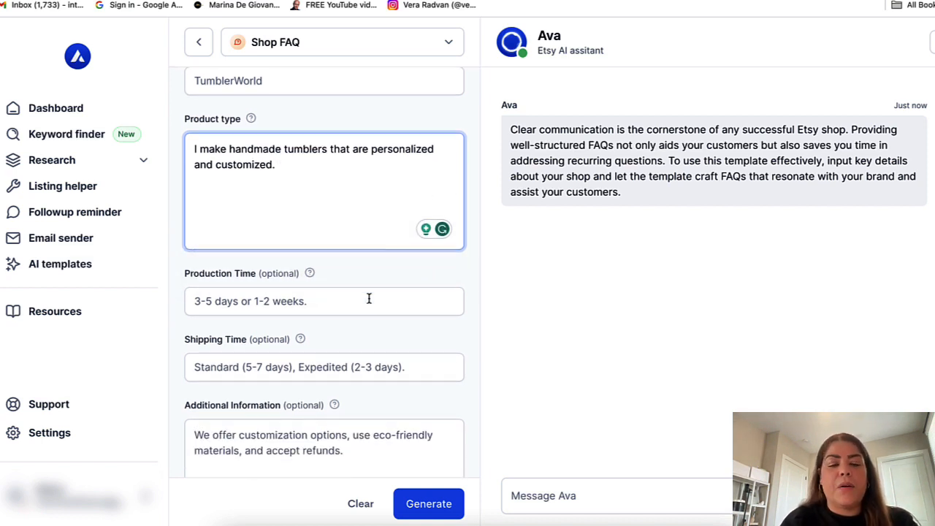
pyautogui.scroll(-1, 369, 298)
pyautogui.click(209, 247)
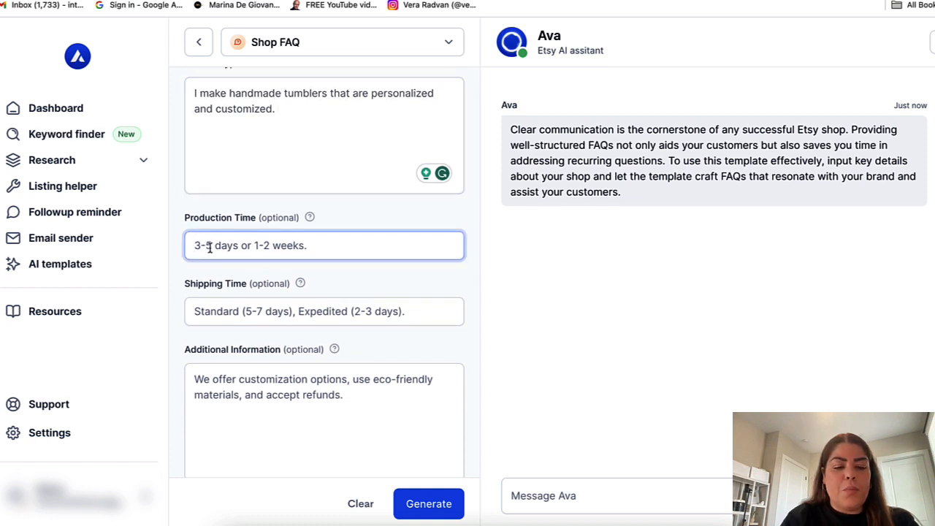
pyautogui.write('3 days')
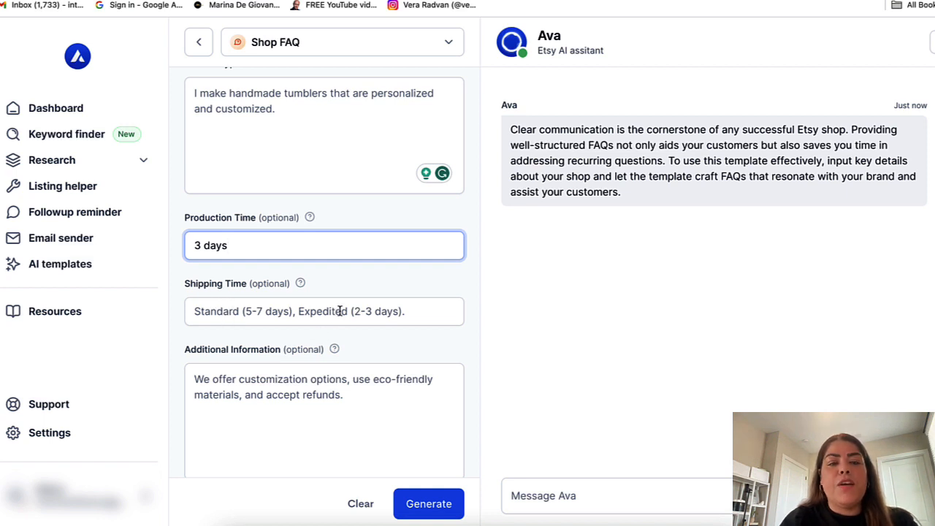
# Set the shipping time to "standard 5-7 days".
pyautogui.click(246, 310)
pyautogui.write('standr')
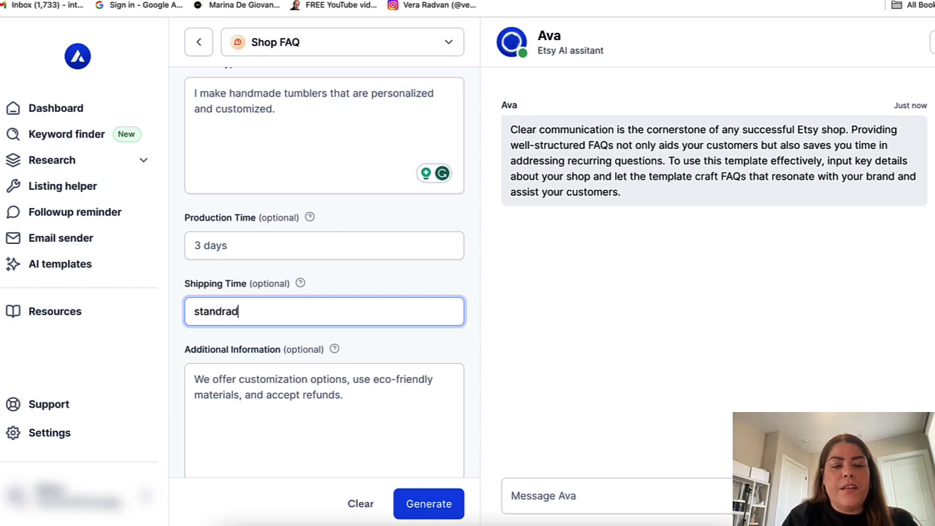
pyautogui.write('ad')
pyautogui.press('BackSpace')
pyautogui.press('BackSpace')
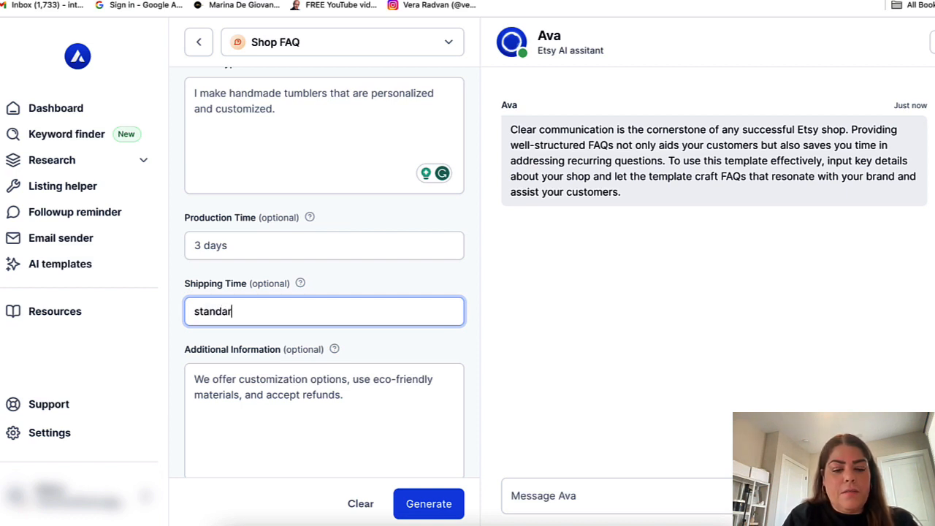
pyautogui.write('rd 5-7 days')
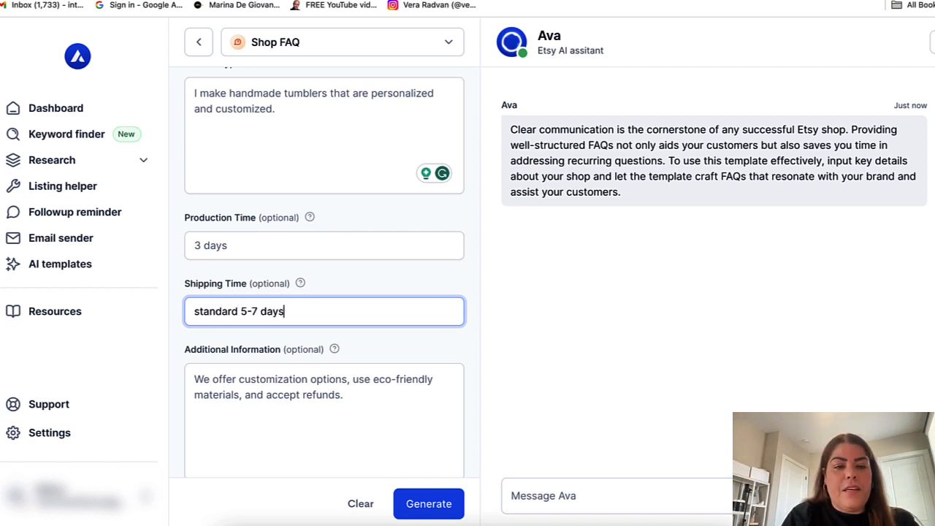
# Enter the additional information "we offer customization options along with personalized, we don't accept refunds.".
pyautogui.scroll(-2, 265, 342)
pyautogui.click(236, 337)
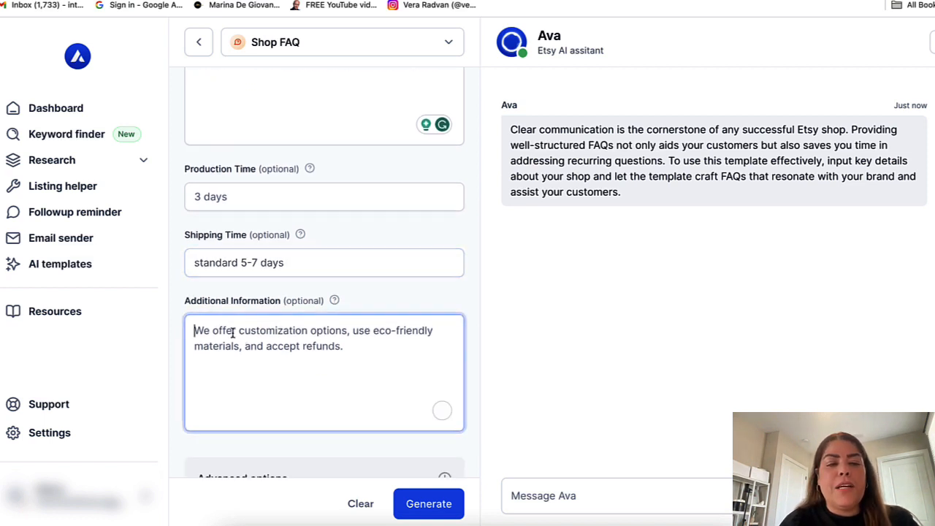
pyautogui.write("we offer customization options along with personalized, we don't accept refunds.")
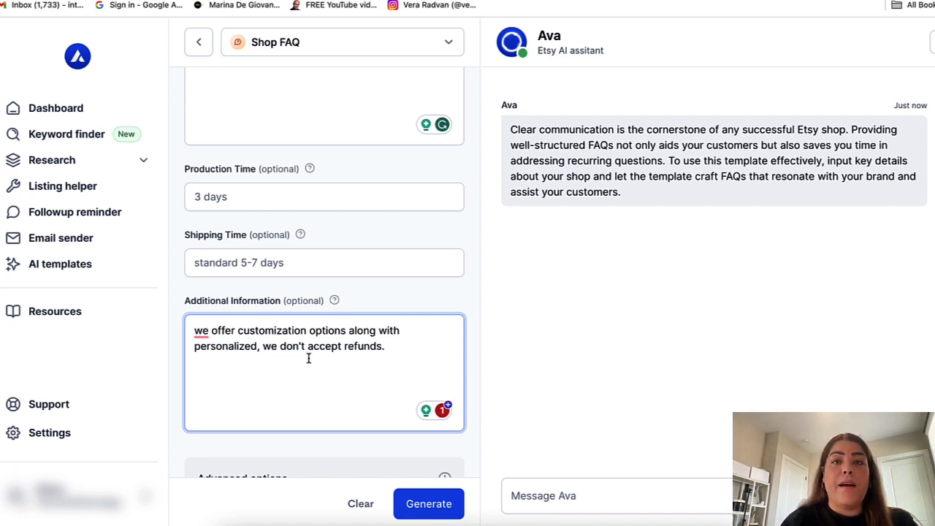
# Expand the advanced options and view the language, tone of voice and creativity level settings.
pyautogui.scroll(-2, 307, 370)
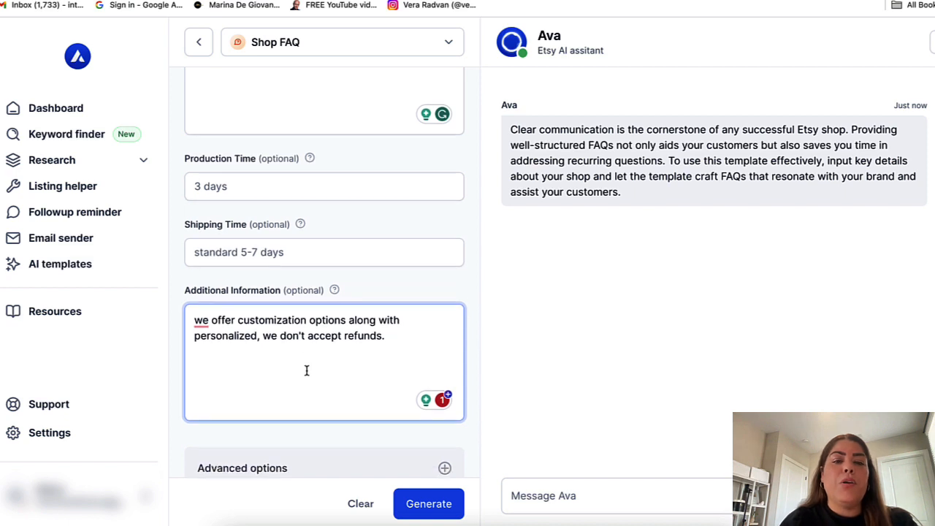
pyautogui.scroll(1, 306, 373)
pyautogui.scroll(1, 307, 370)
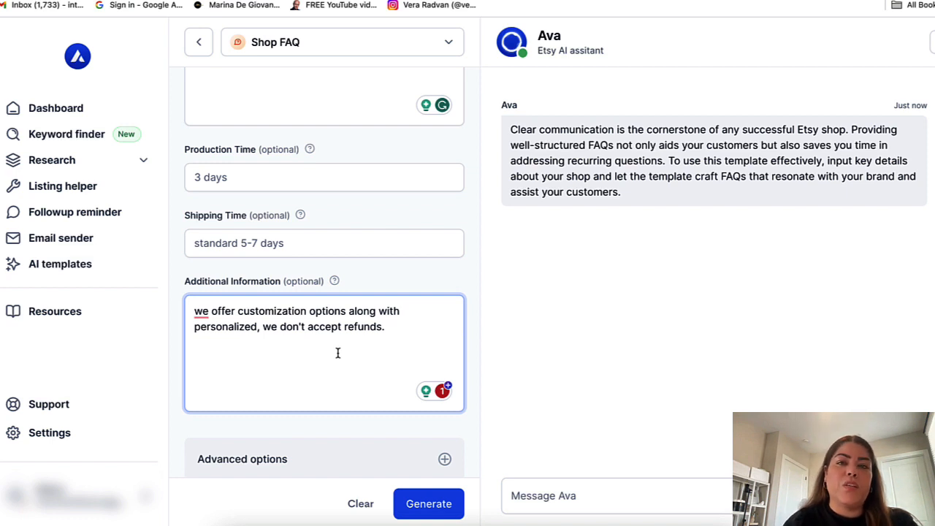
pyautogui.scroll(-2, 344, 359)
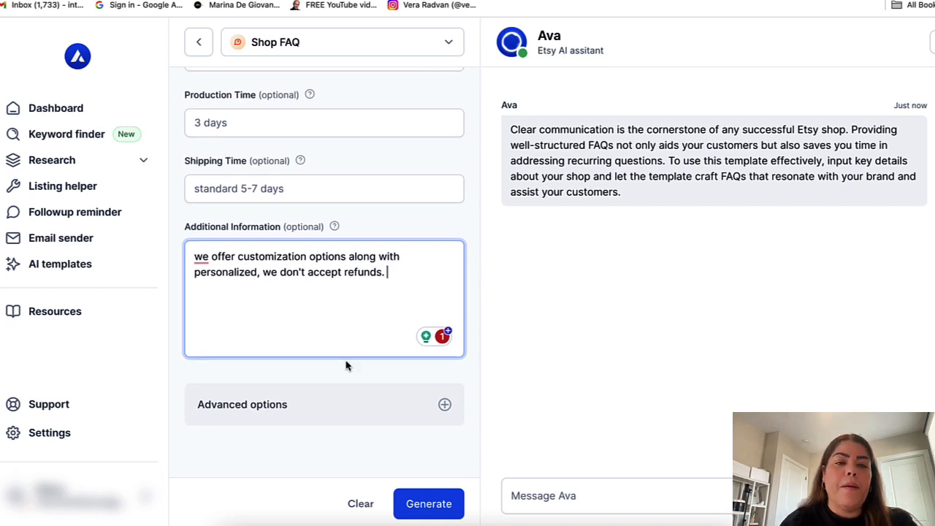
pyautogui.click(445, 404)
pyautogui.scroll(-5, 424, 393)
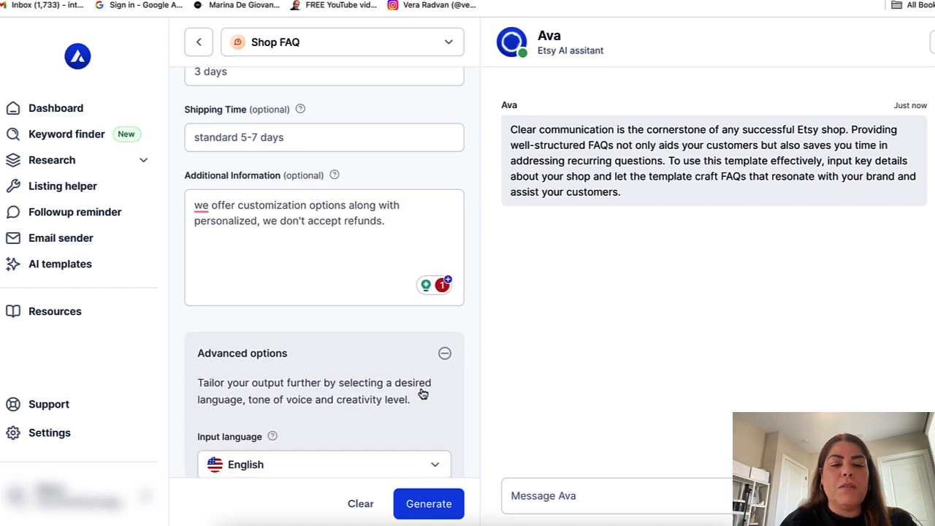
pyautogui.scroll(-2, 420, 394)
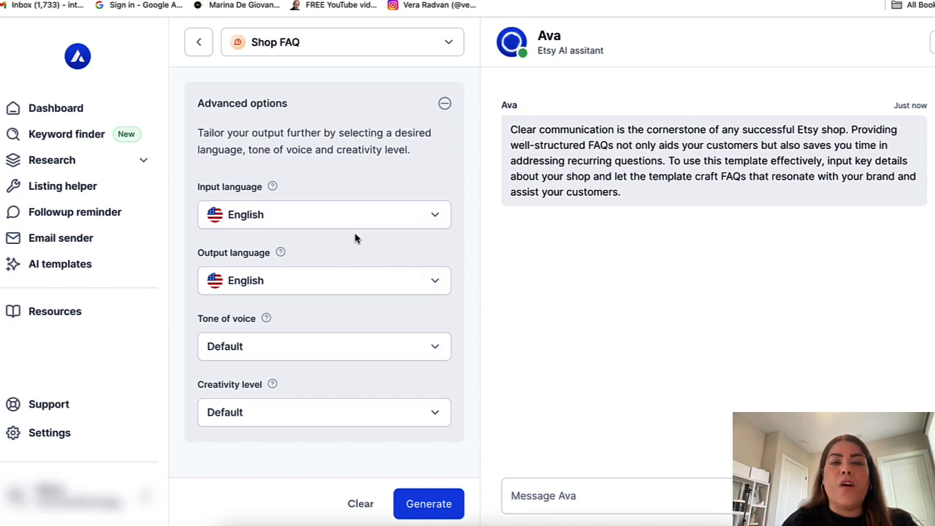
# Look through the available input languages and keep English.
pyautogui.click(363, 219)
pyautogui.scroll(-3, 344, 365)
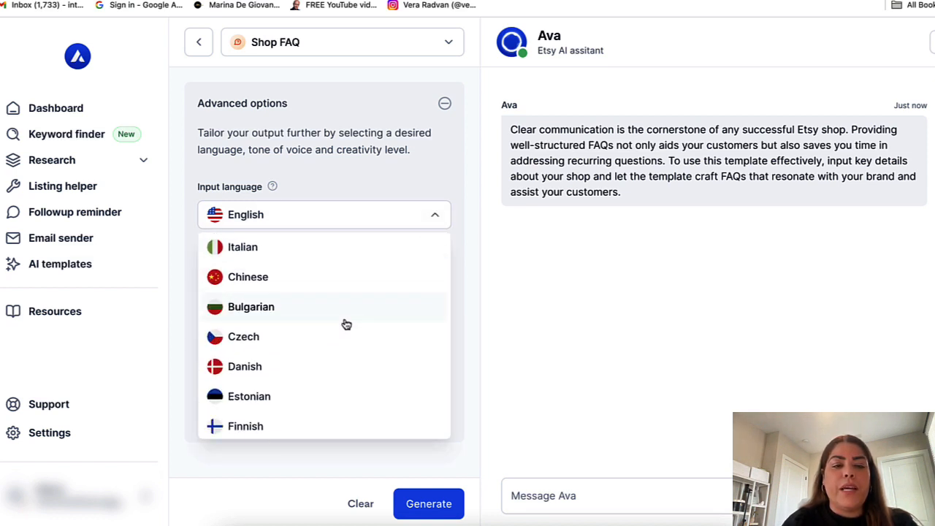
pyautogui.scroll(3, 344, 380)
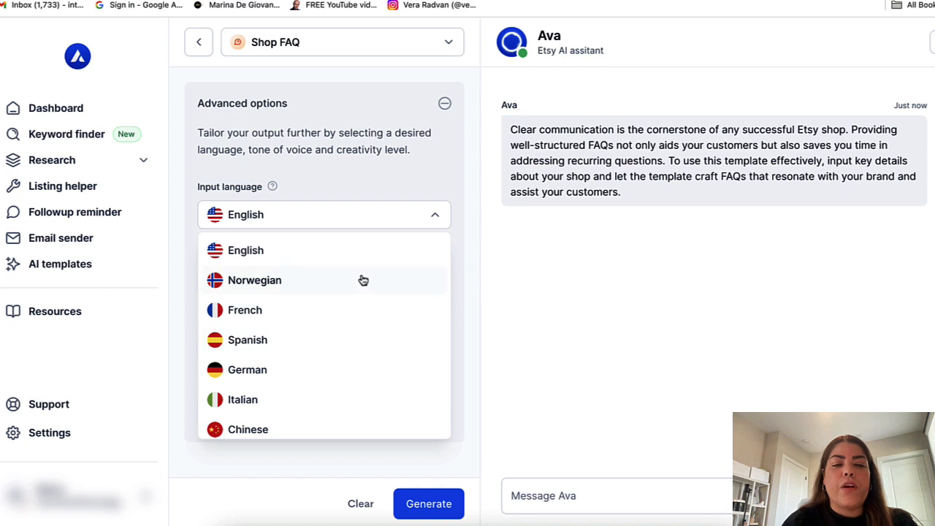
pyautogui.click(382, 178)
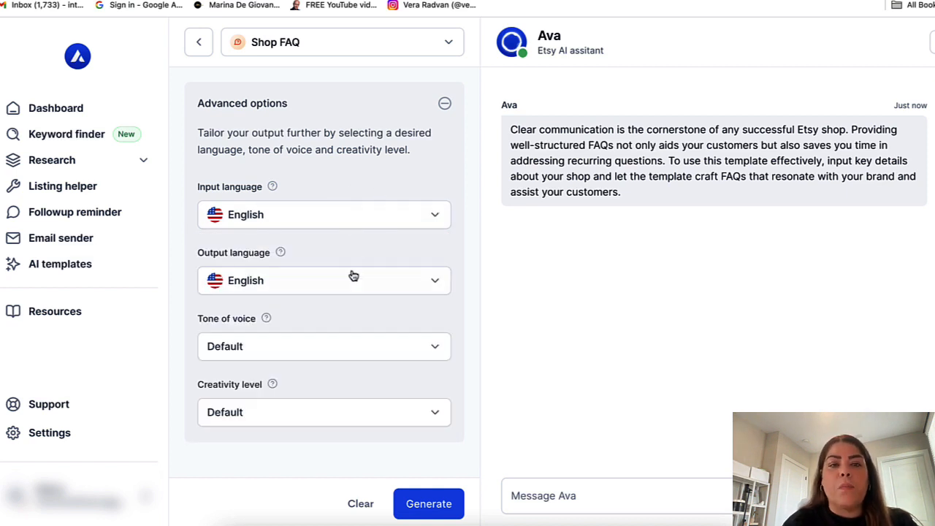
# Set the tone of voice for the shop FAQs to Inviting.
pyautogui.scroll(-1, 355, 282)
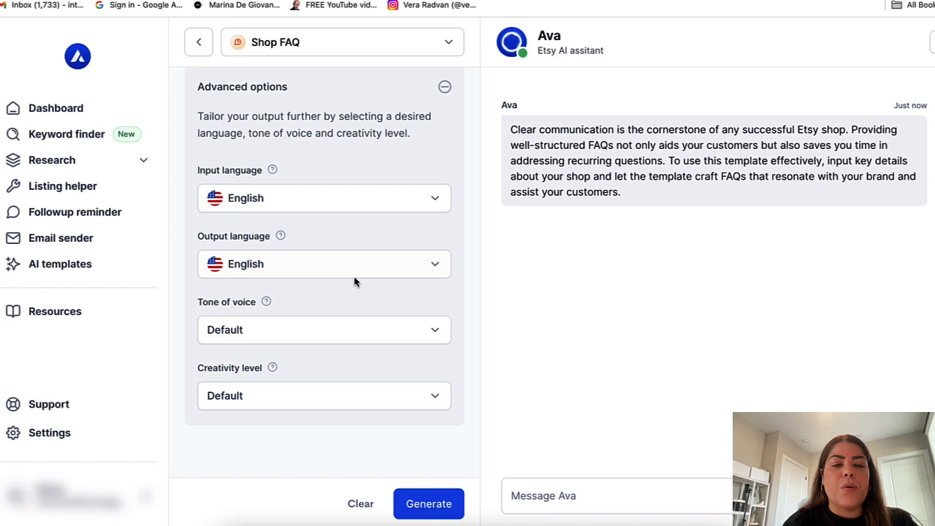
pyautogui.click(318, 330)
pyautogui.scroll(-5, 323, 374)
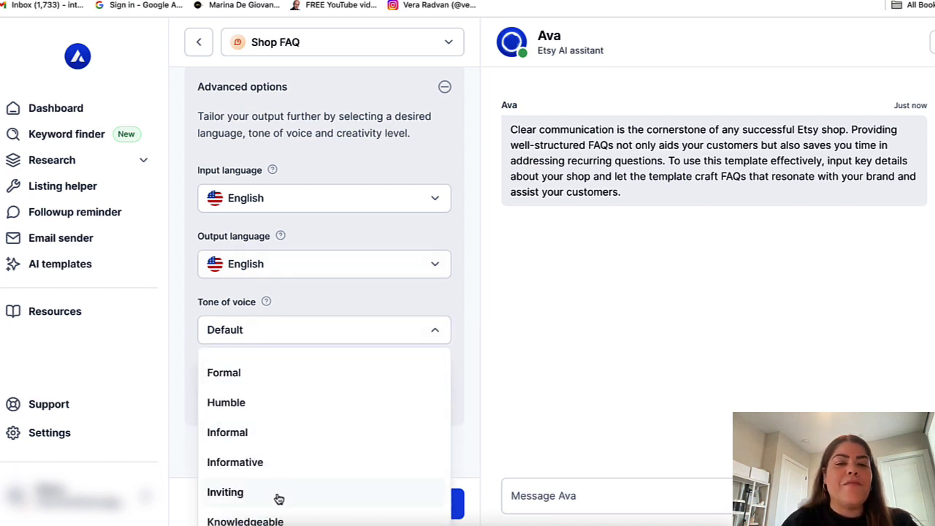
pyautogui.scroll(5, 296, 435)
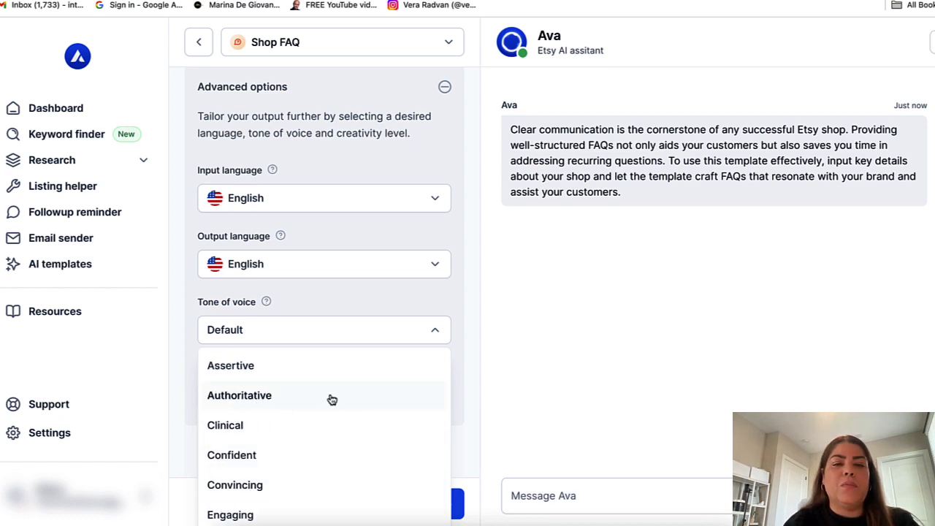
pyautogui.scroll(-5, 328, 401)
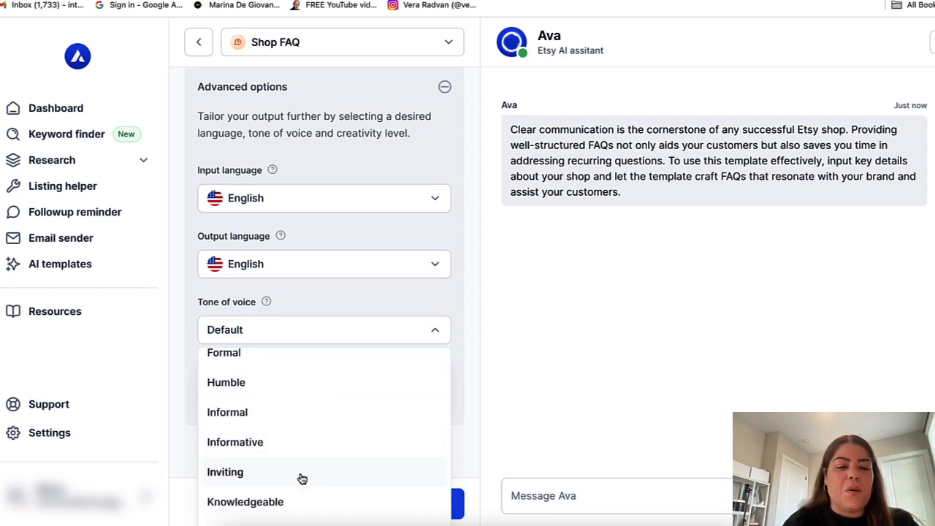
pyautogui.click(302, 476)
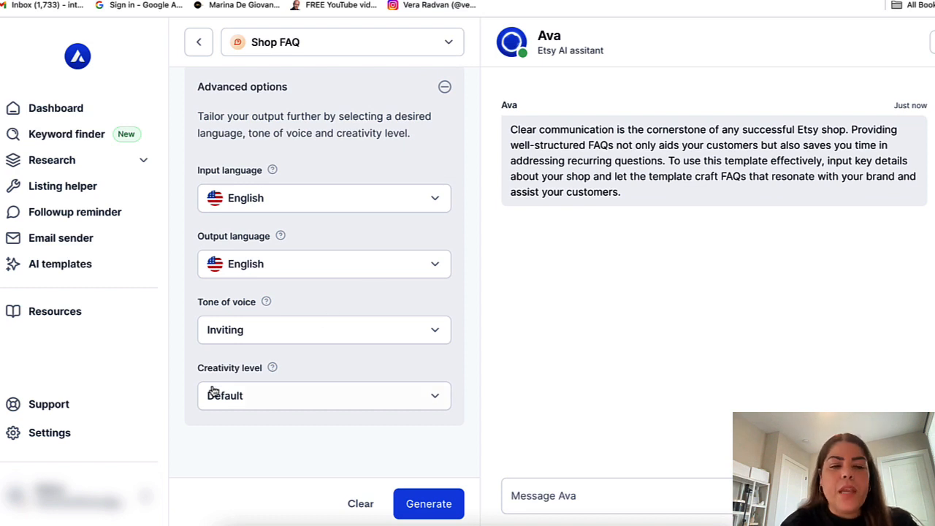
# Set the creativity level to Accurate and generate the FAQs for TumblerWorld.
pyautogui.click(253, 399)
pyautogui.scroll(-1, 252, 438)
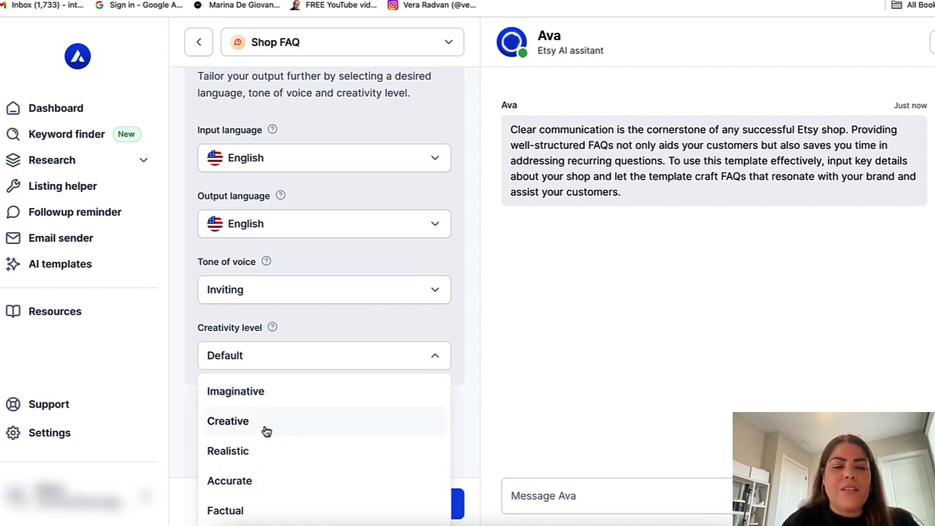
pyautogui.click(263, 482)
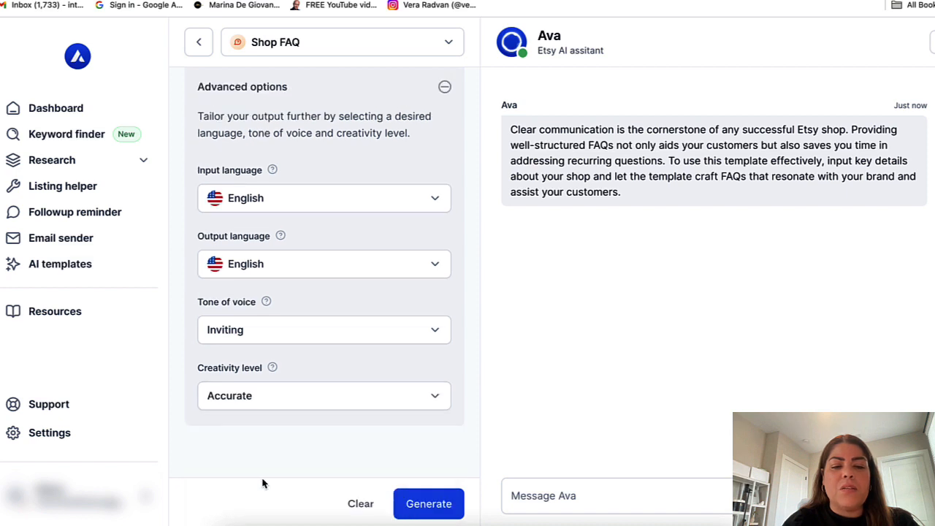
pyautogui.click(432, 514)
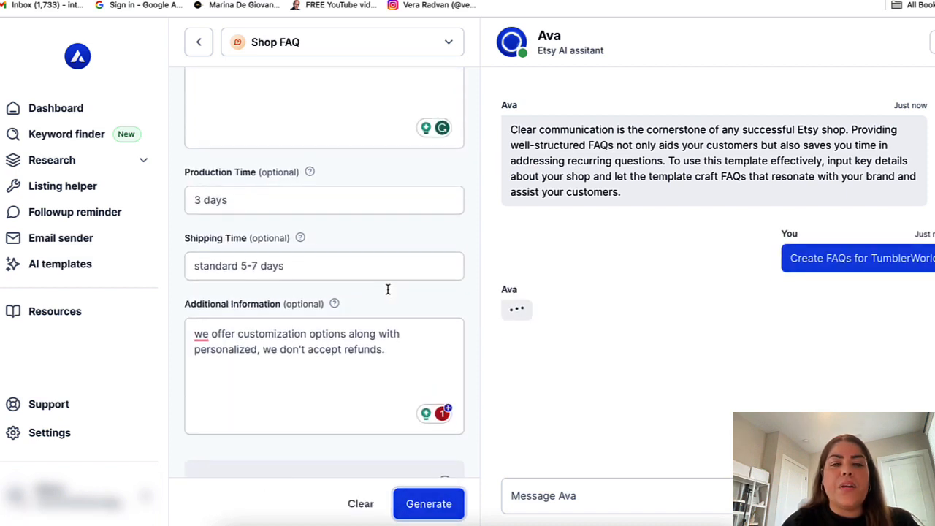
# Review the generated TumblerWorld questions and answers and copy the whole response.
pyautogui.scroll(2, 388, 289)
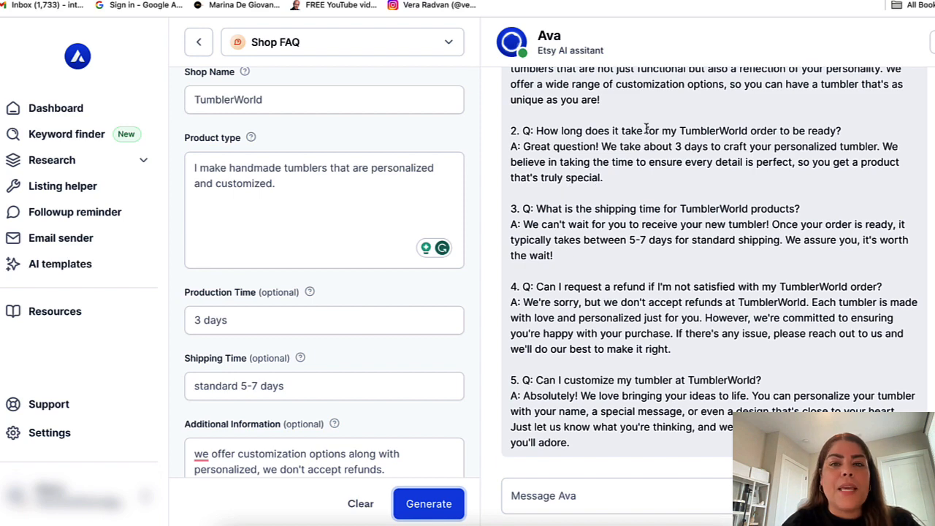
pyautogui.scroll(5, 627, 268)
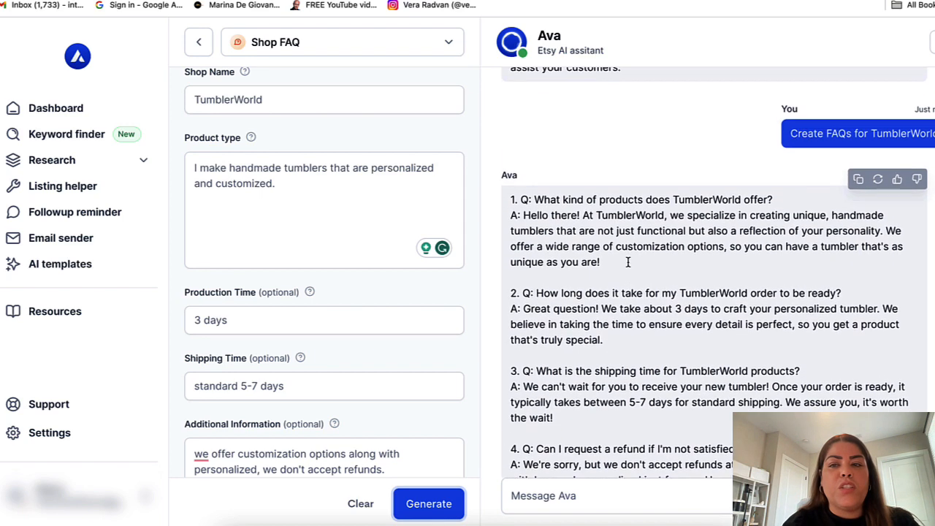
pyautogui.scroll(-2, 627, 268)
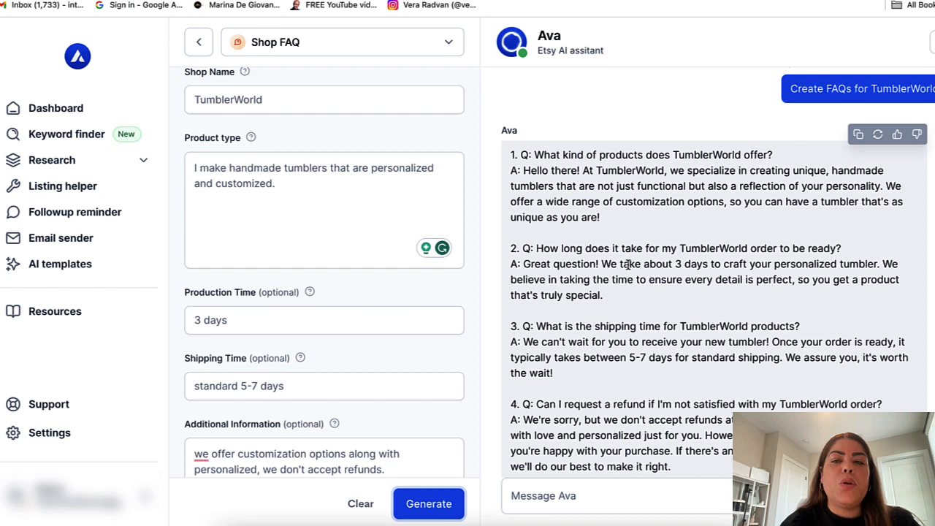
pyautogui.scroll(-2, 629, 338)
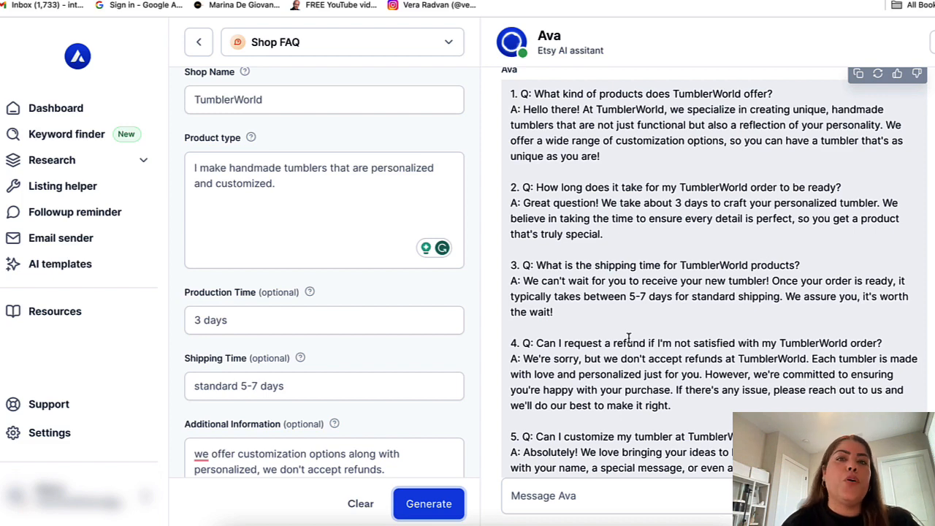
pyautogui.scroll(3, 587, 189)
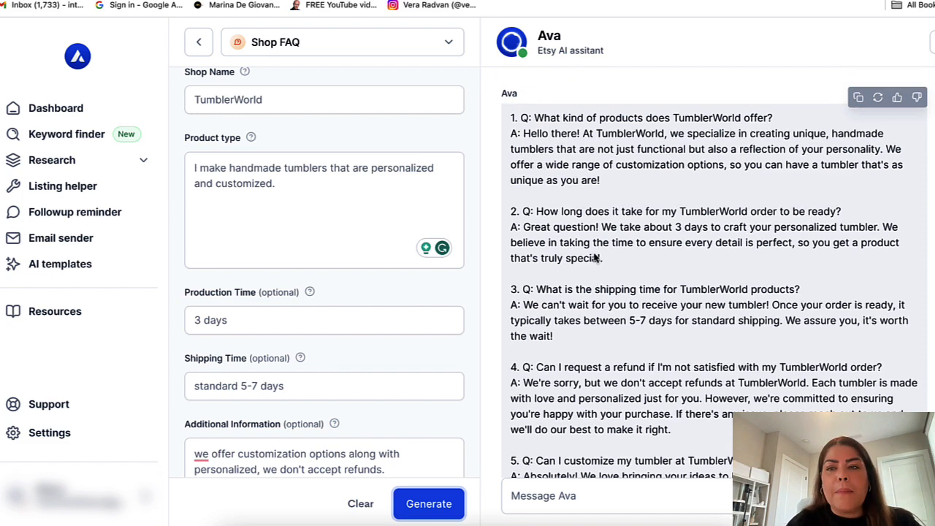
pyautogui.click(859, 177)
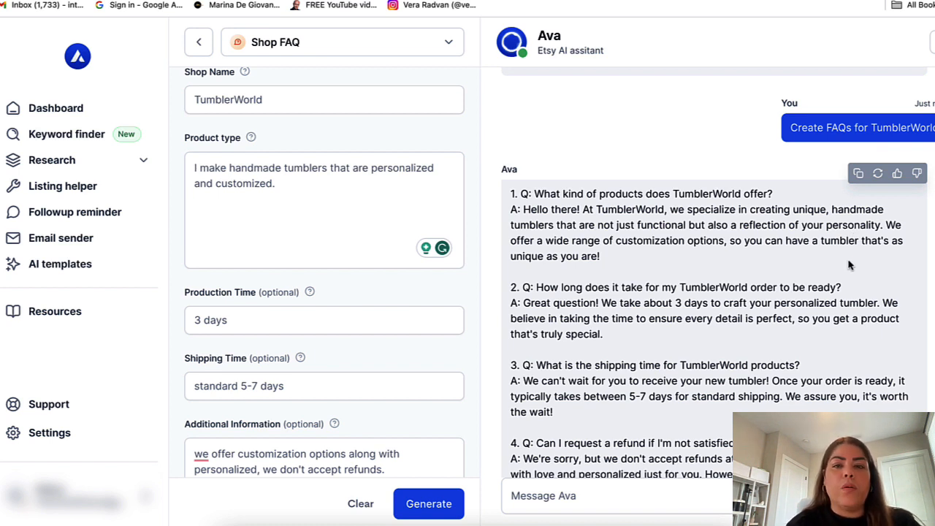
# Examine the generated FAQ answers on products, production time, shipping, refunds and customization.
pyautogui.scroll(-3, 764, 393)
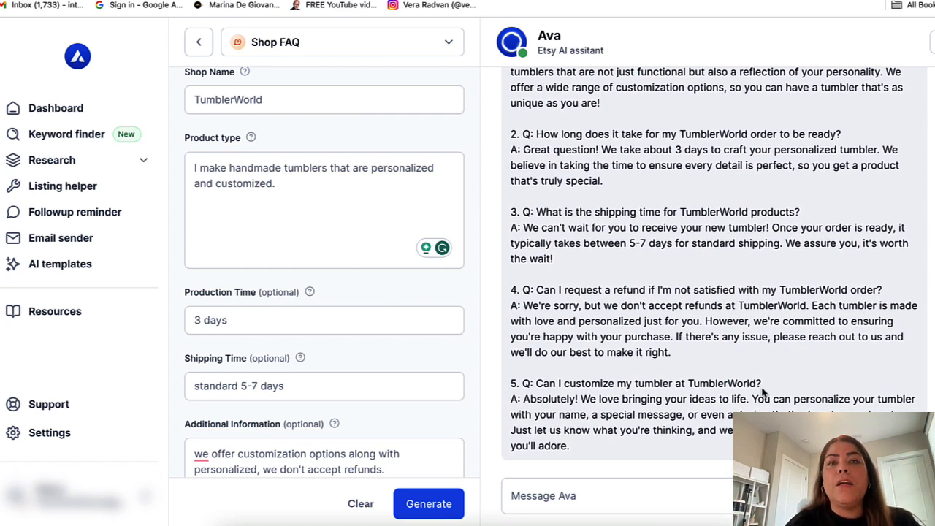
pyautogui.scroll(2, 763, 393)
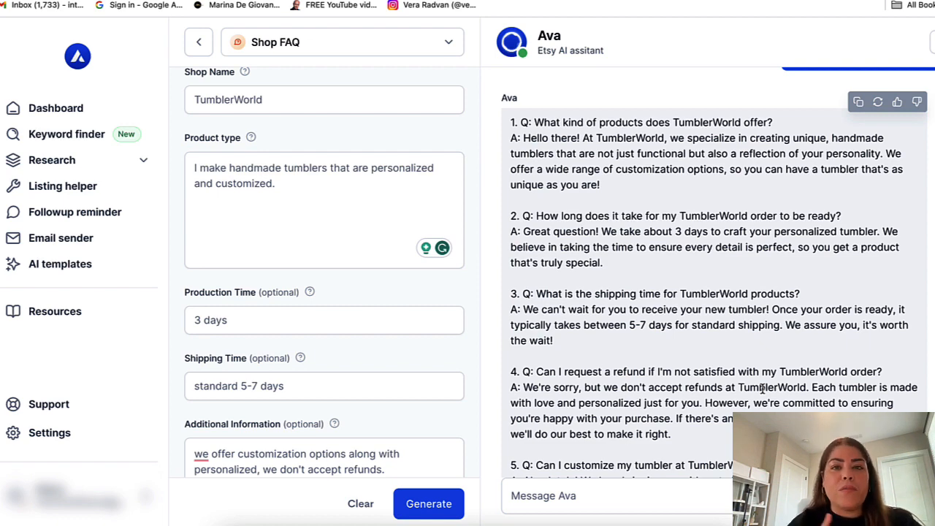
pyautogui.scroll(-2, 754, 349)
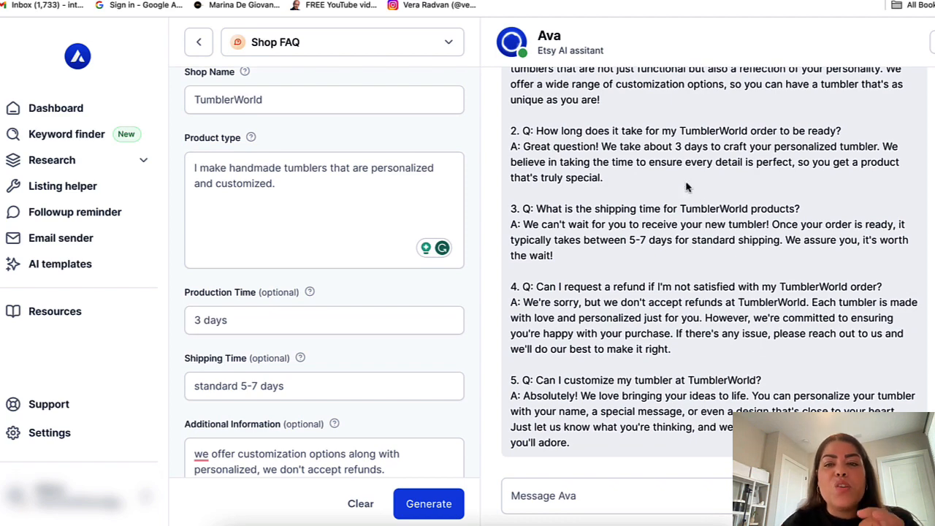
pyautogui.scroll(5, 687, 187)
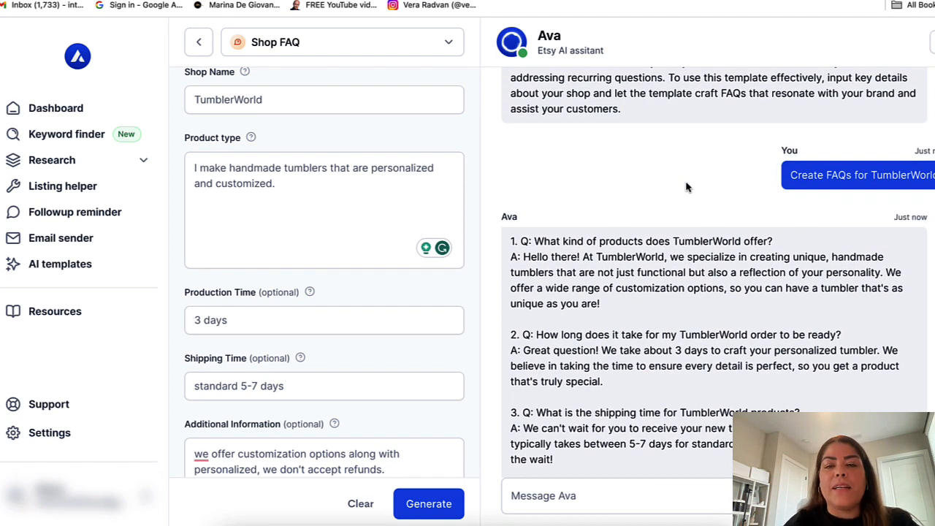
pyautogui.scroll(-2, 736, 326)
pyautogui.scroll(1, 736, 326)
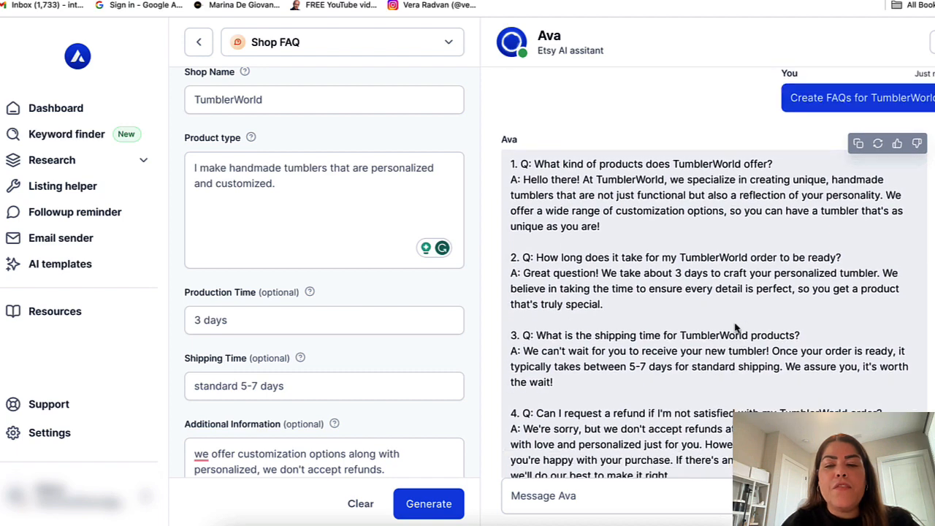
pyautogui.scroll(-3, 736, 327)
pyautogui.scroll(4, 864, 202)
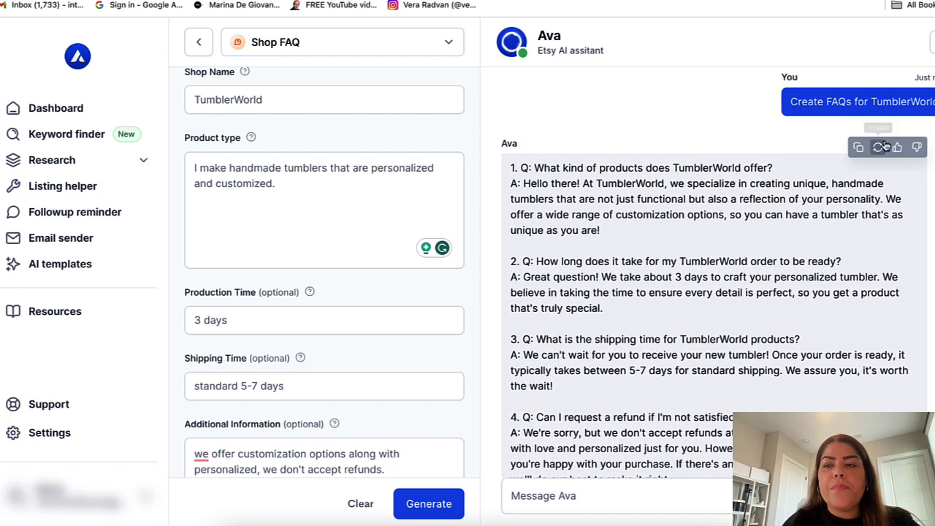
# Regenerate the FAQ response to get an alternative version and compare it with the first one.
pyautogui.click(879, 148)
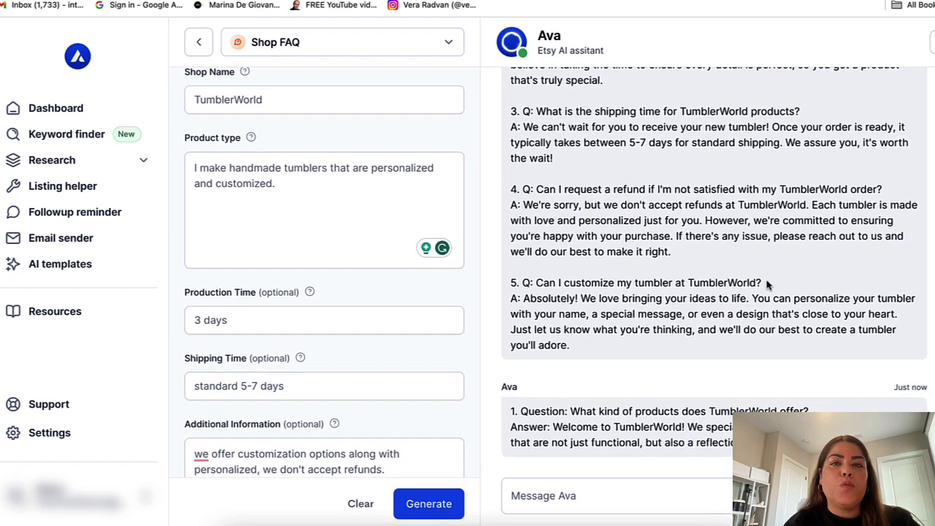
pyautogui.scroll(3, 565, 208)
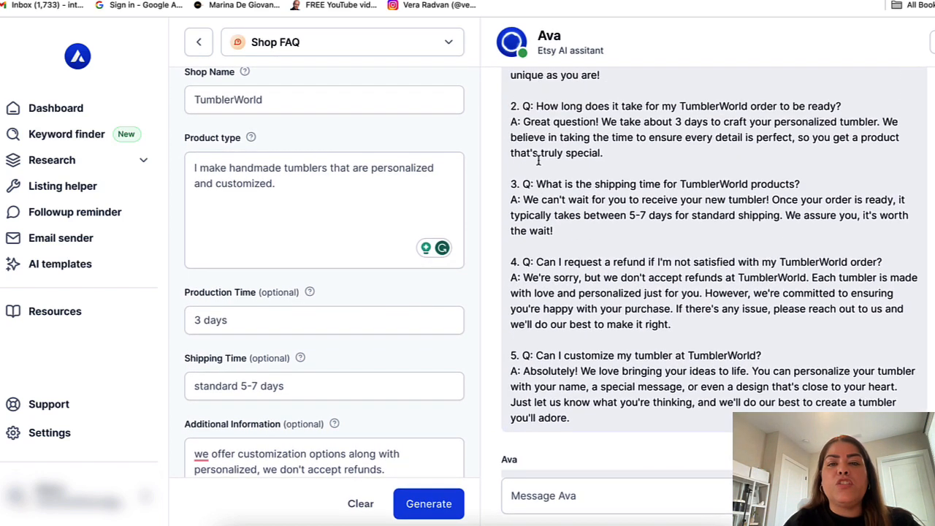
pyautogui.scroll(-3, 567, 219)
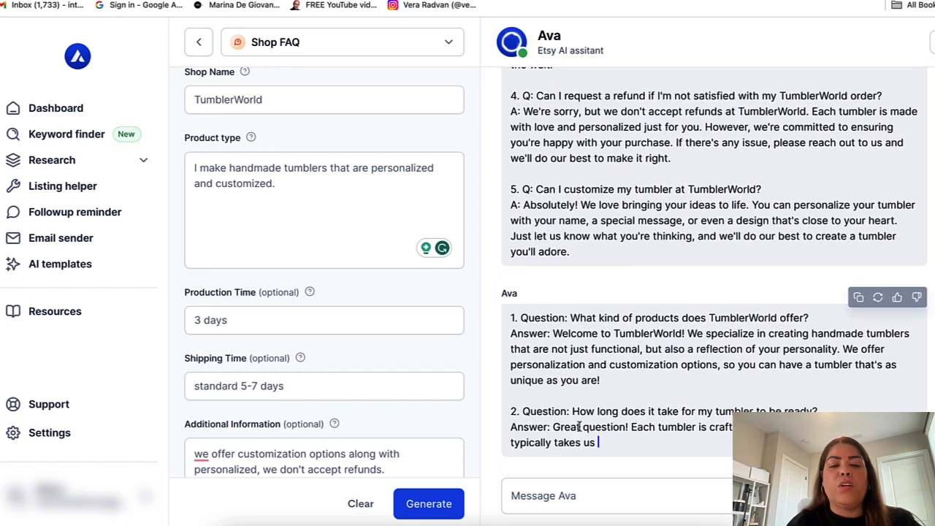